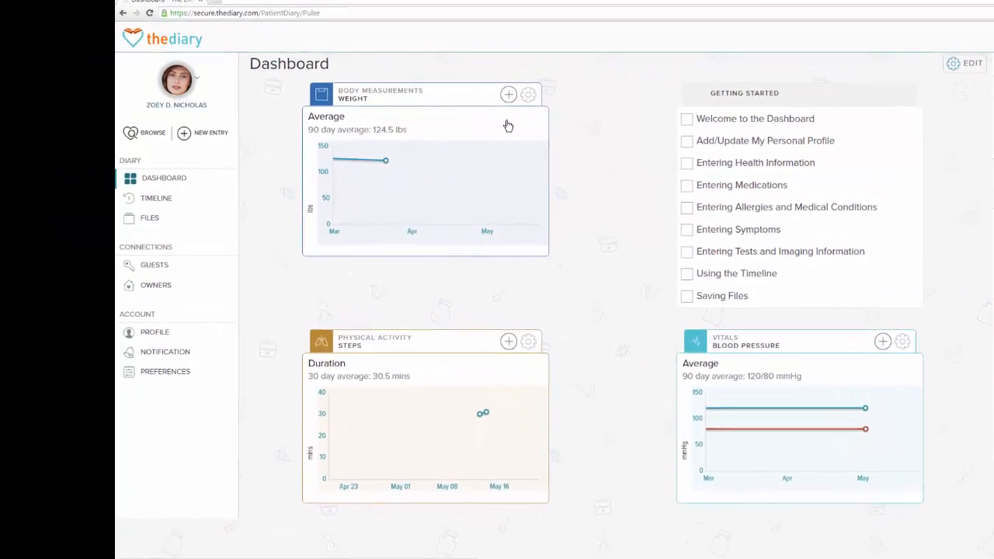
- Create a new contact in the profile's contacts and save the contact's first and last name, adding PT after the last name
{"action": "left_click", "coordinate": [136, 98]}
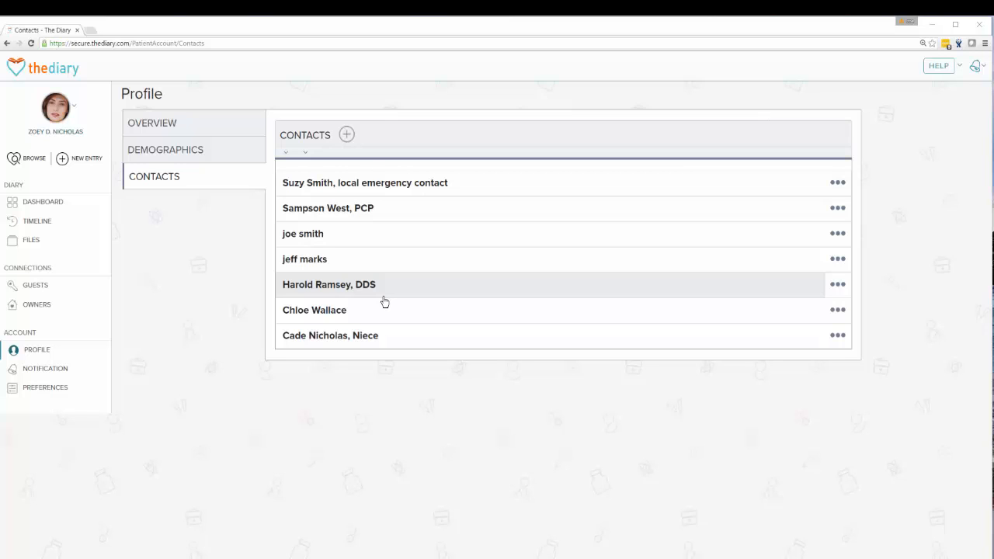
{"action": "left_click", "coordinate": [346, 135]}
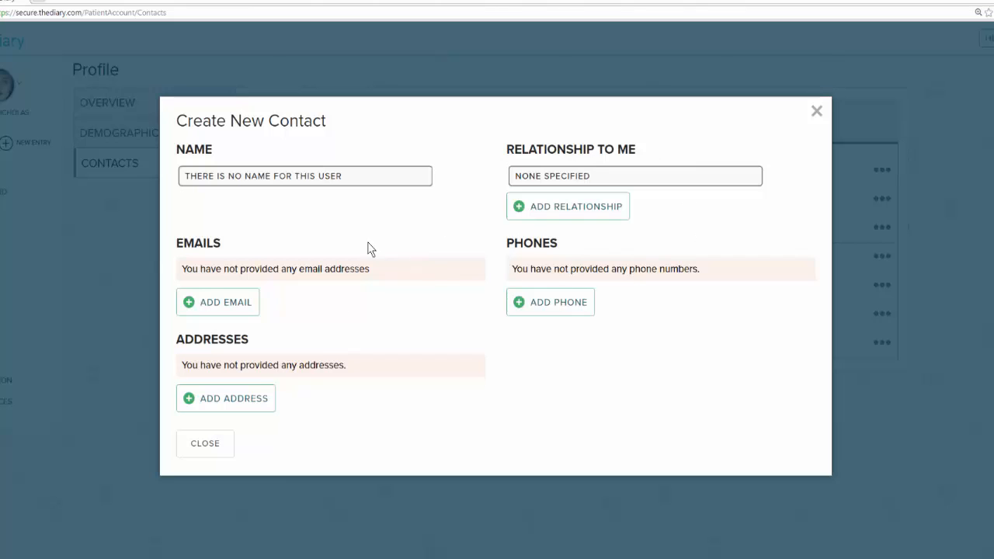
{"action": "left_click", "coordinate": [292, 182]}
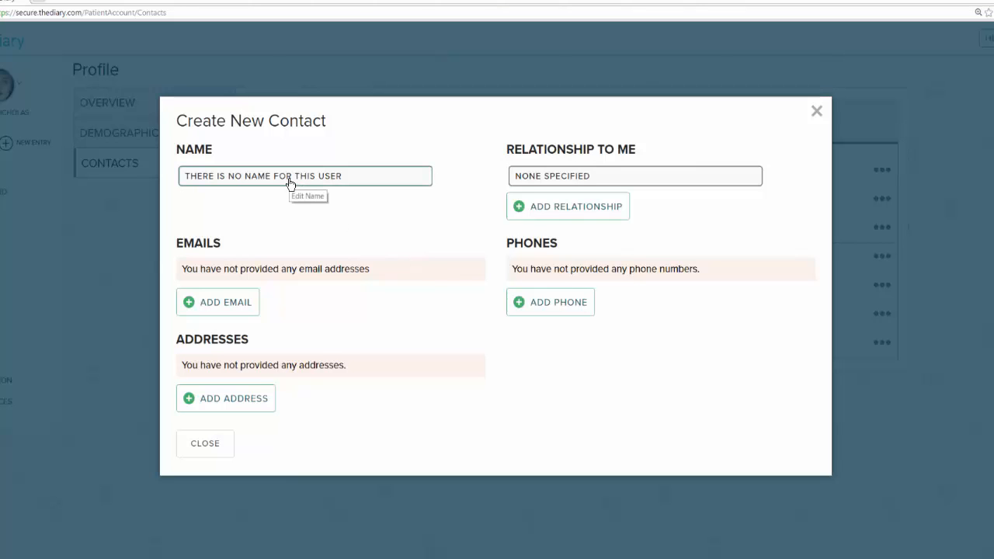
{"action": "left_click", "coordinate": [290, 184]}
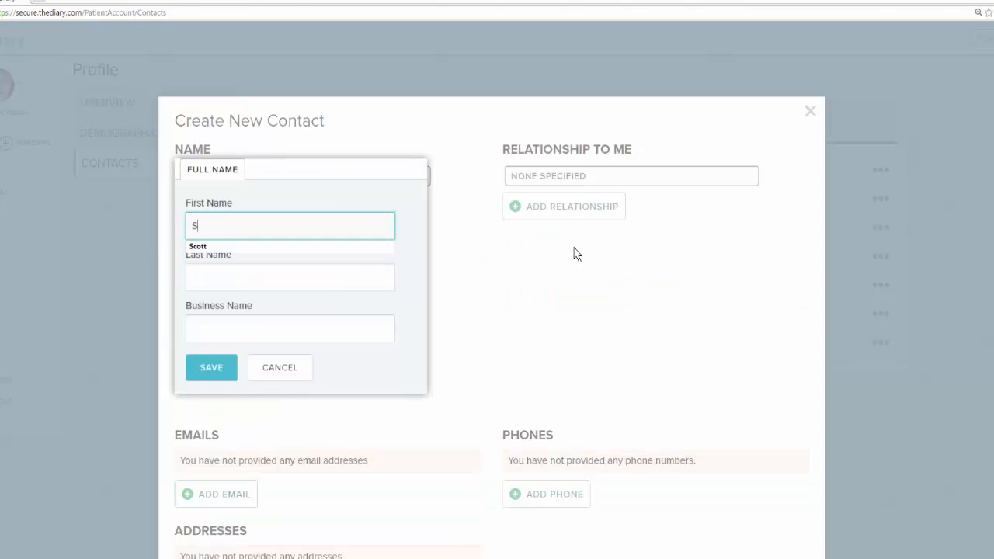
{"action": "key", "text": "Tab"}
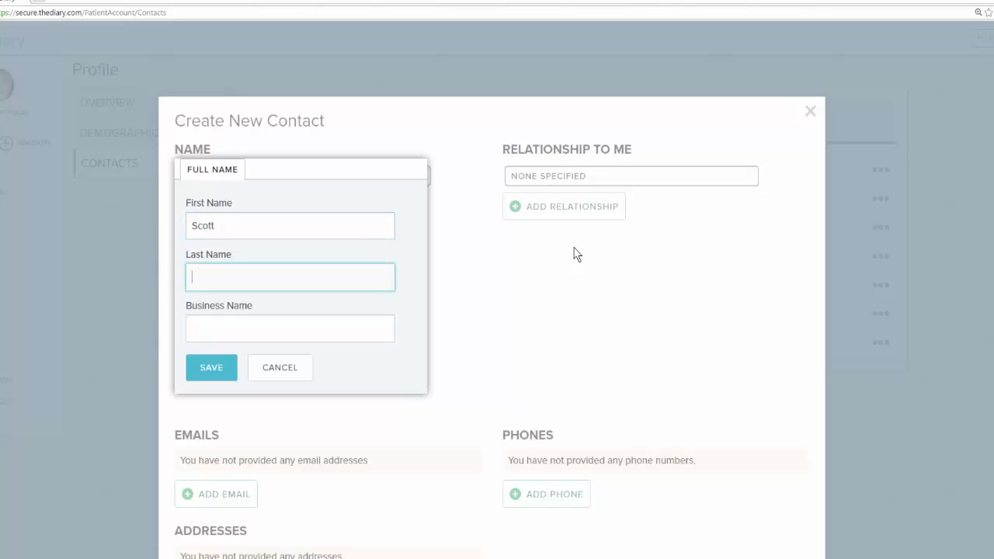
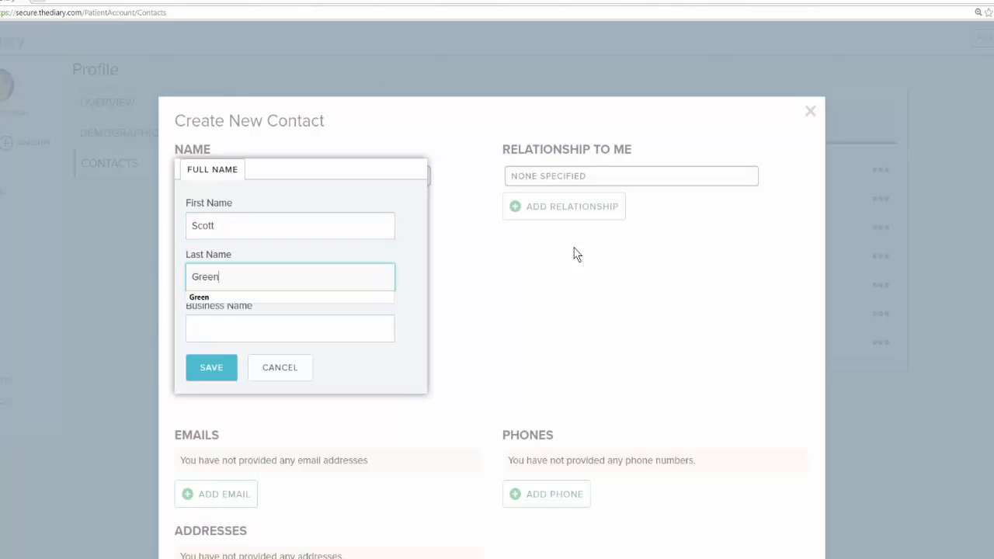
{"action": "type", "text": "PT"}
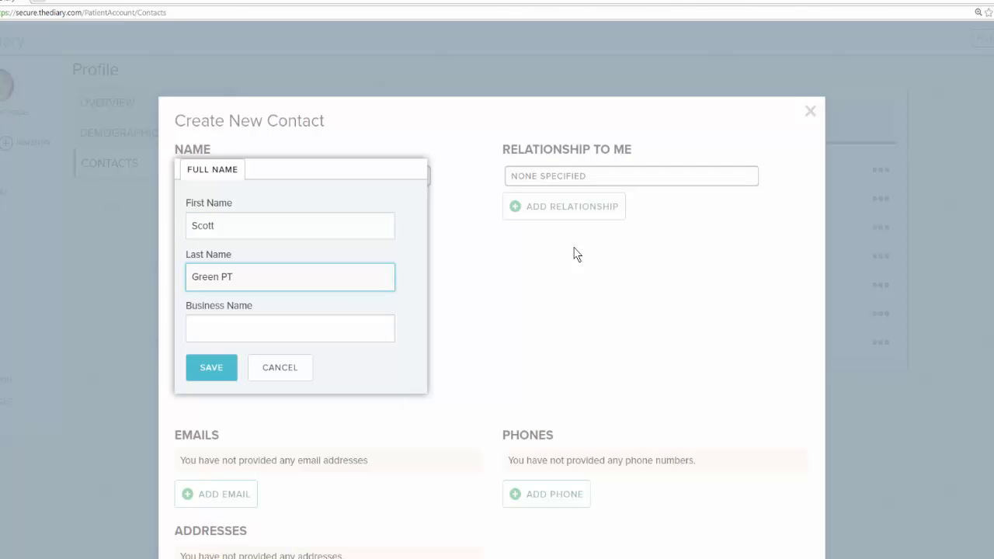
{"action": "left_click", "coordinate": [210, 372]}
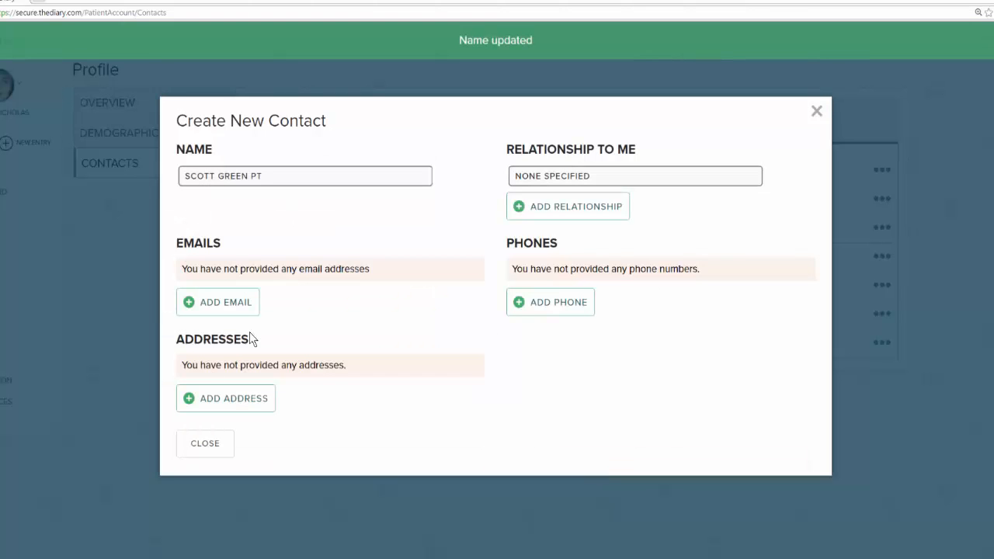
- Add the contact's e-mail address, set it as the primary email address and save it
{"action": "left_click", "coordinate": [218, 303]}
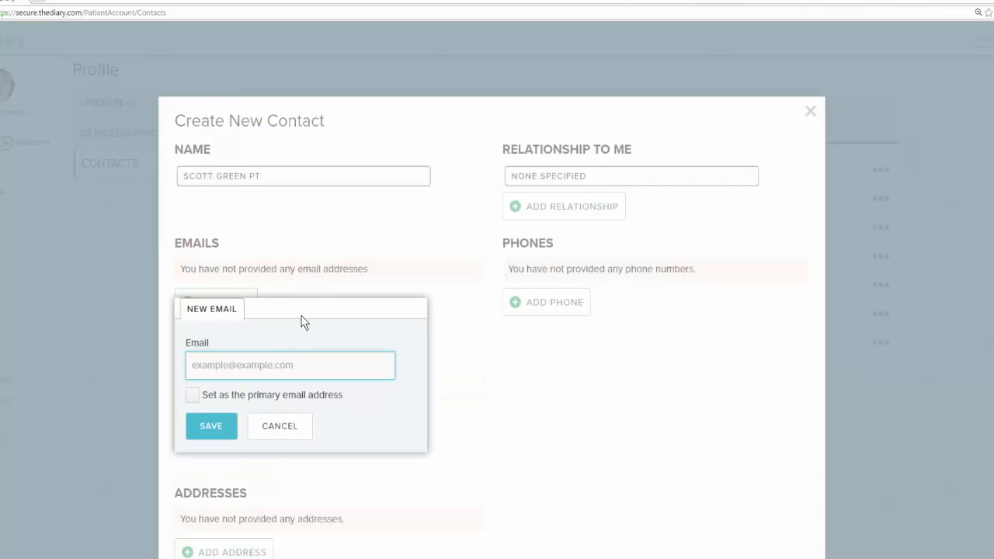
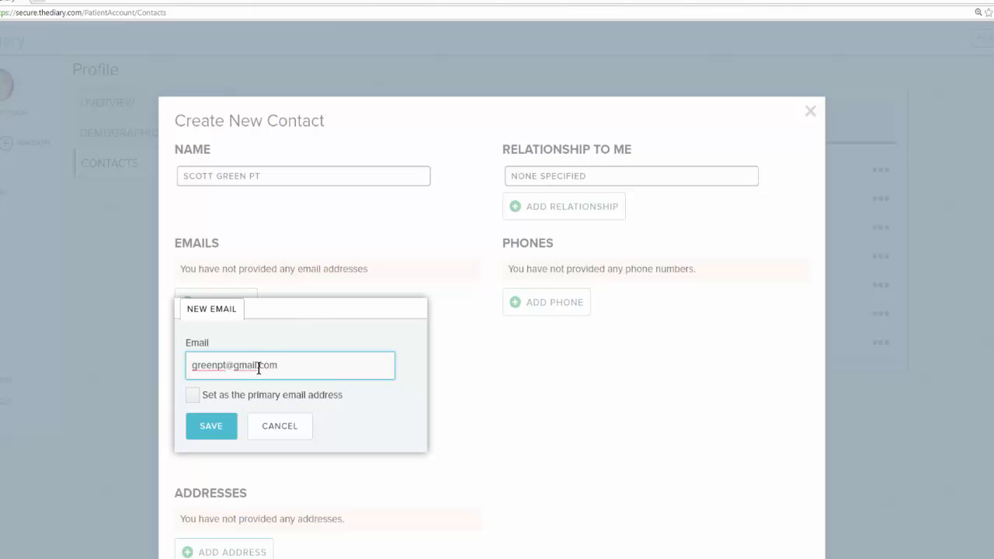
{"action": "left_click", "coordinate": [193, 396]}
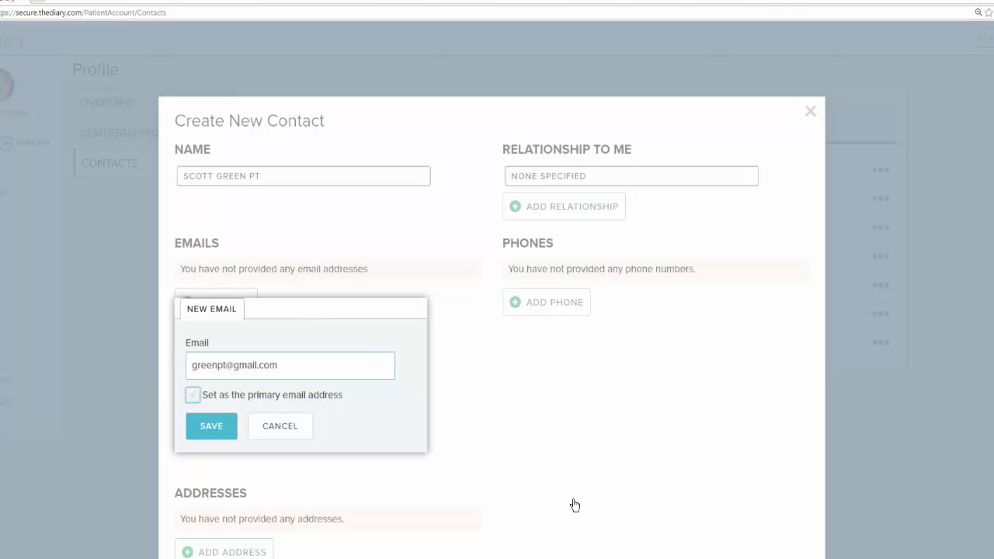
{"action": "left_click", "coordinate": [209, 429]}
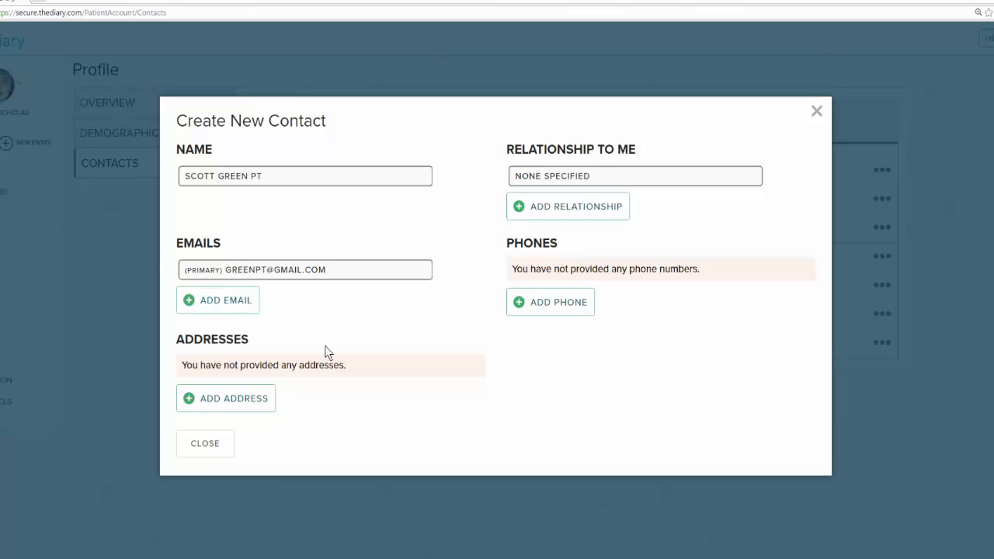
- Add a new Business address for the contact, look up the street address on the map and use that location
{"action": "left_click", "coordinate": [257, 401]}
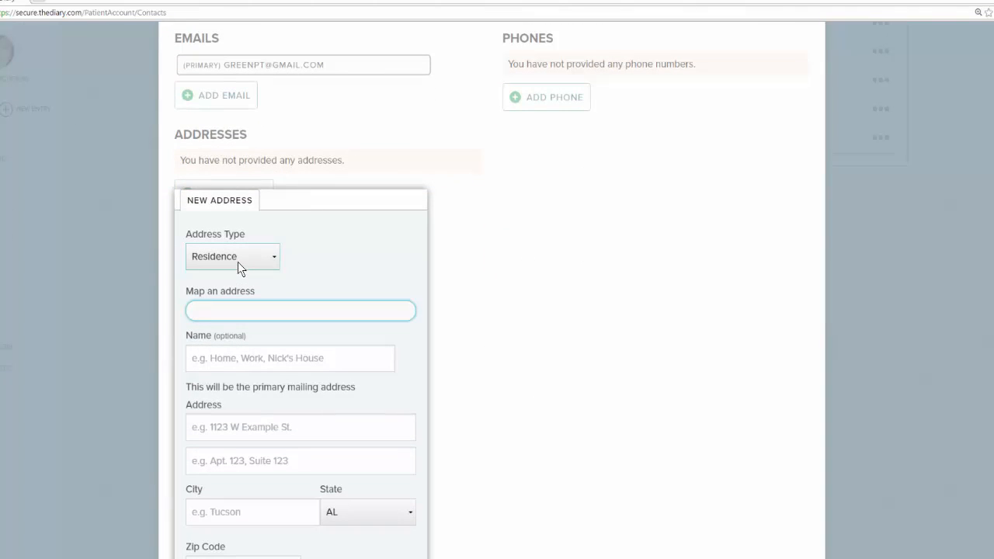
{"action": "left_click", "coordinate": [239, 260]}
{"action": "left_click", "coordinate": [246, 290]}
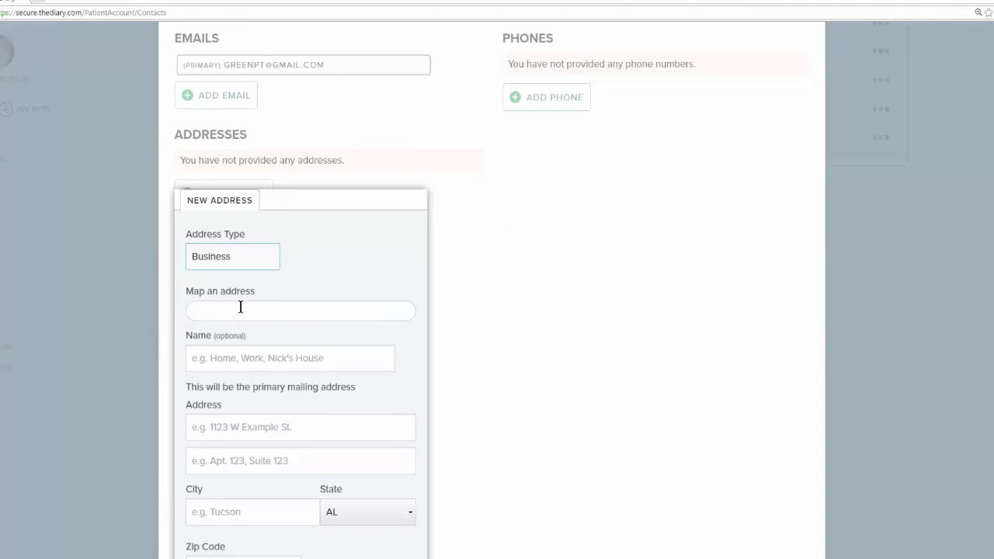
{"action": "left_click", "coordinate": [229, 311]}
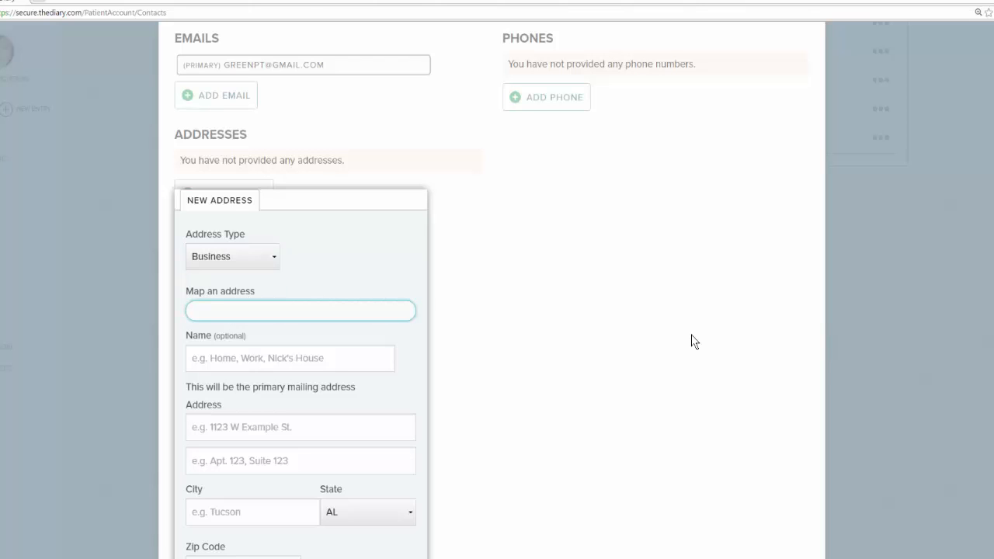
{"action": "type", "text": "345"}
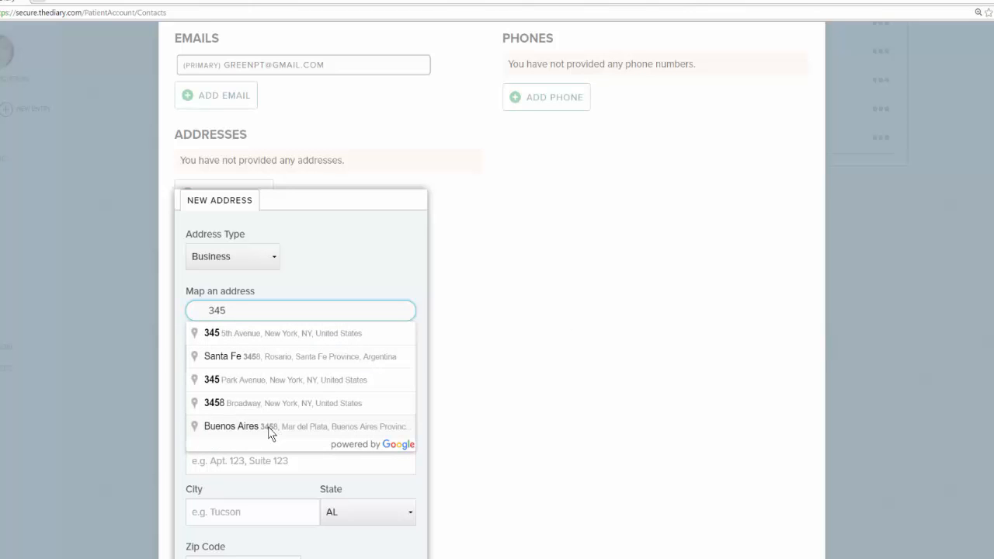
{"action": "left_click", "coordinate": [271, 336]}
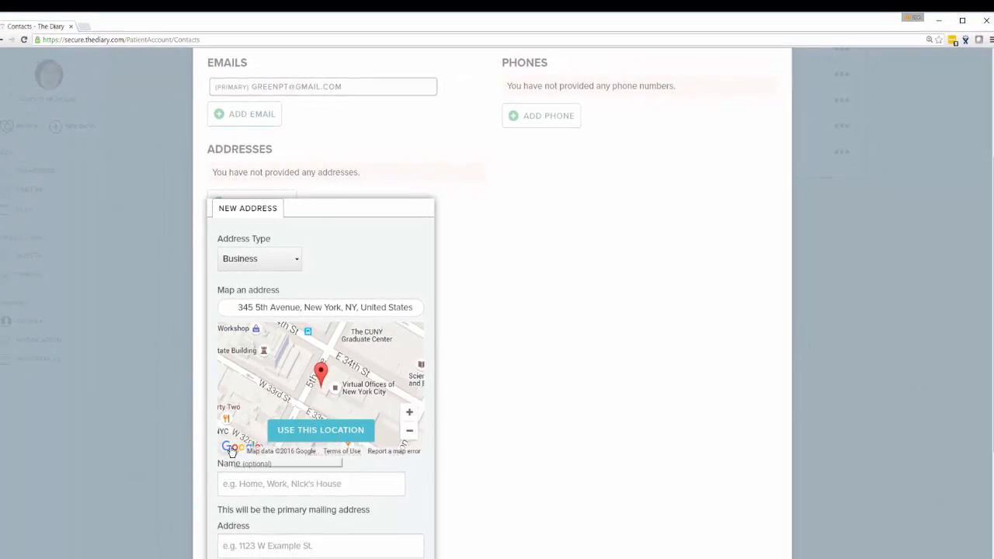
{"action": "left_click", "coordinate": [230, 448]}
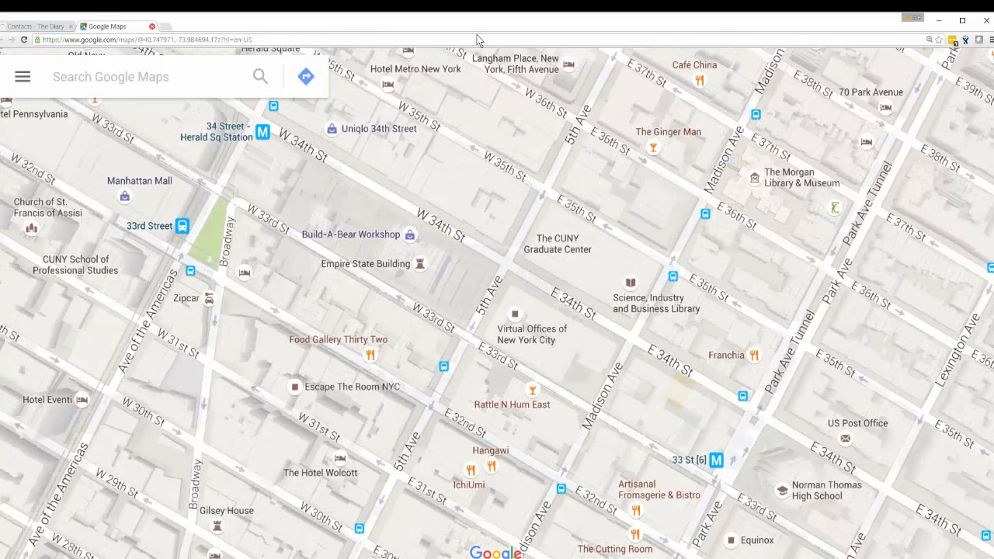
{"action": "left_click", "coordinate": [153, 27]}
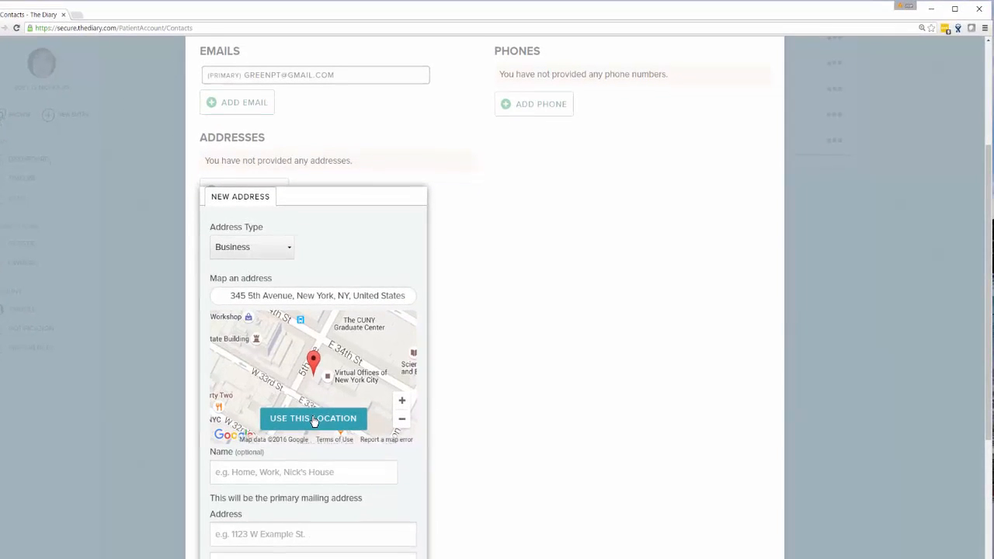
{"action": "left_click", "coordinate": [314, 421]}
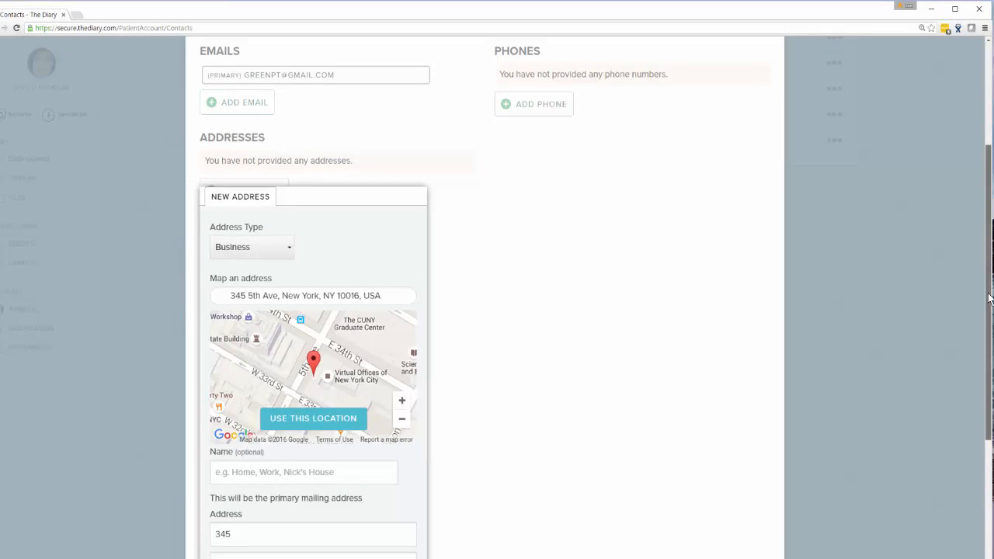
- Name the new business address PT OFFICE, check the state options and save the address
{"action": "scroll", "coordinate": [241, 322], "scroll_direction": "down", "scroll_amount": 2}
{"action": "left_click", "coordinate": [244, 363]}
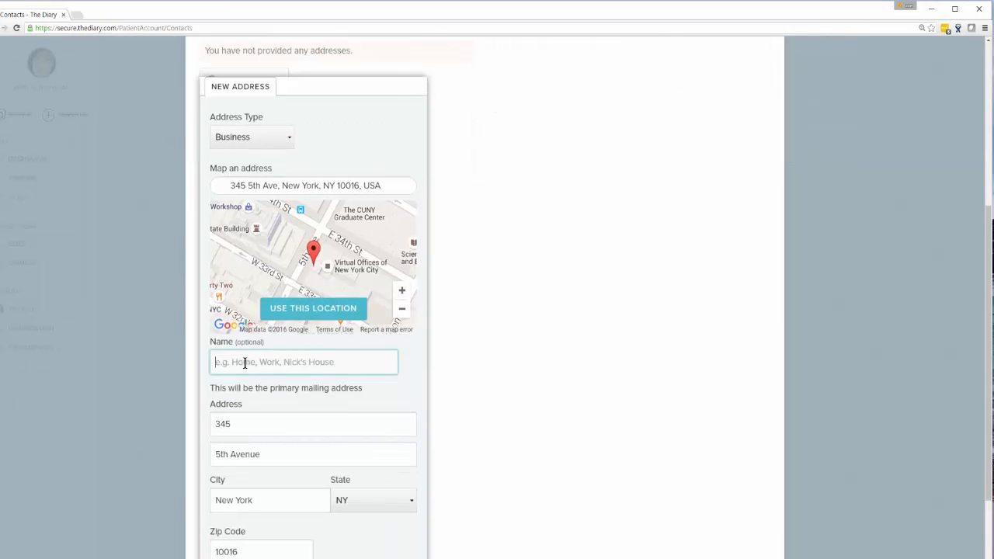
{"action": "type", "text": "PT off"}
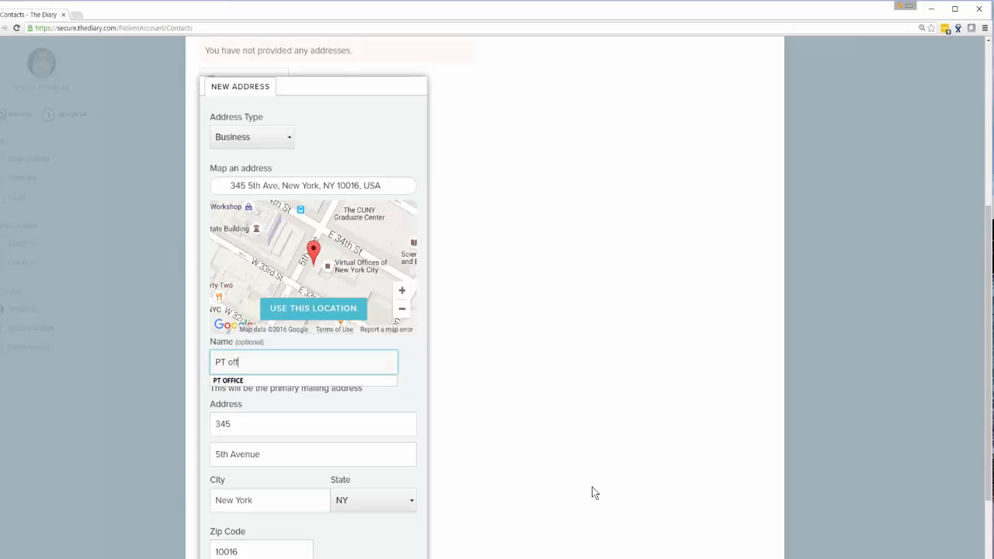
{"action": "left_click", "coordinate": [233, 380]}
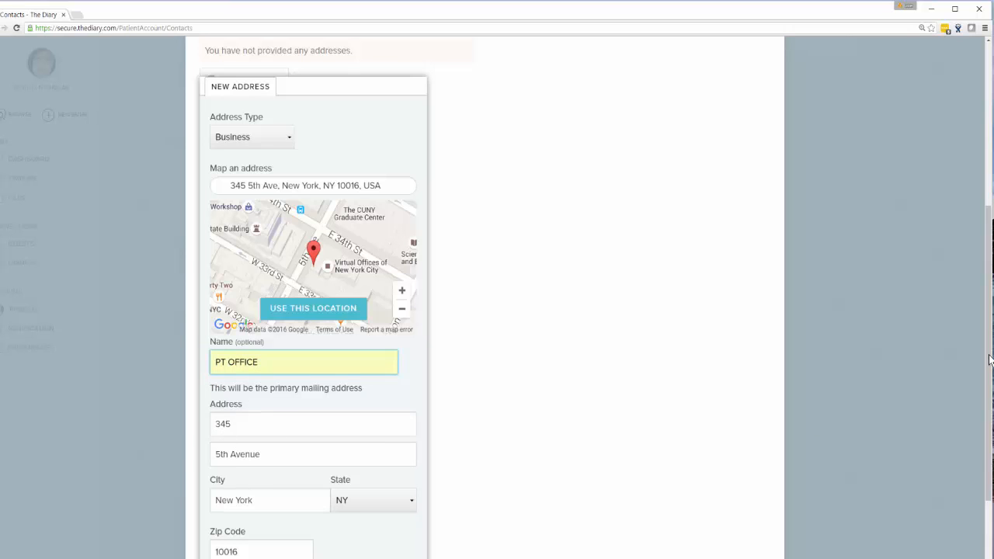
{"action": "left_click_drag", "start_coordinate": [990, 366], "coordinate": [929, 441]}
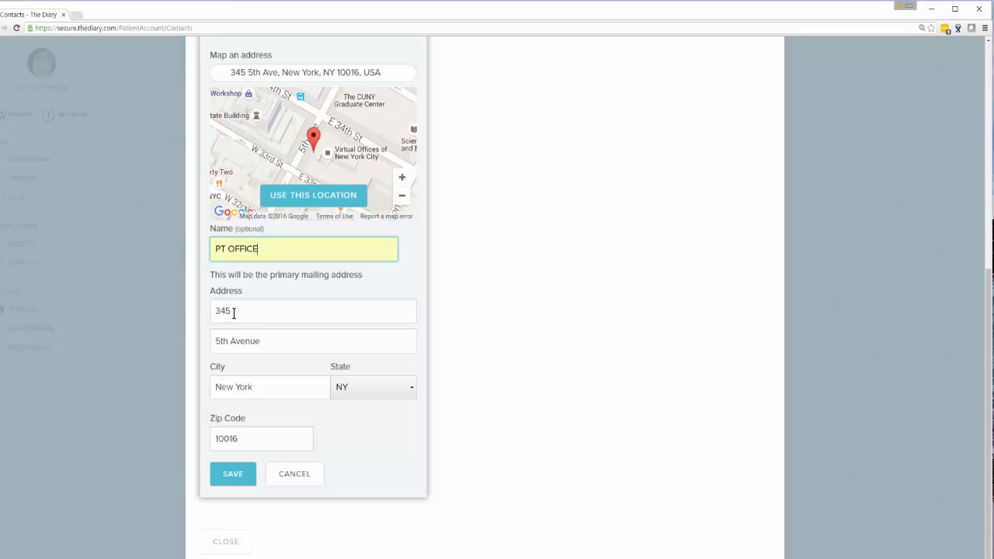
{"action": "left_click", "coordinate": [412, 388]}
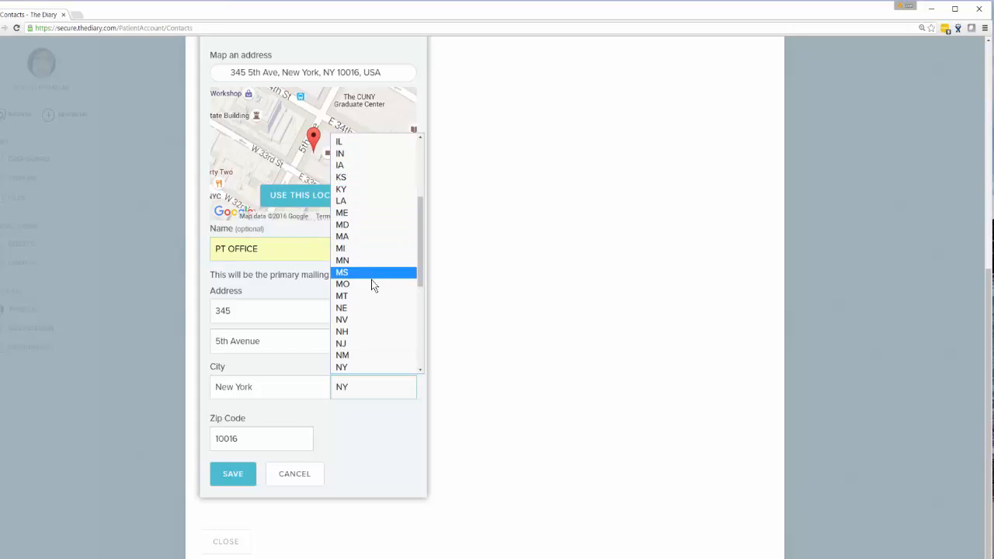
{"action": "left_click", "coordinate": [368, 445]}
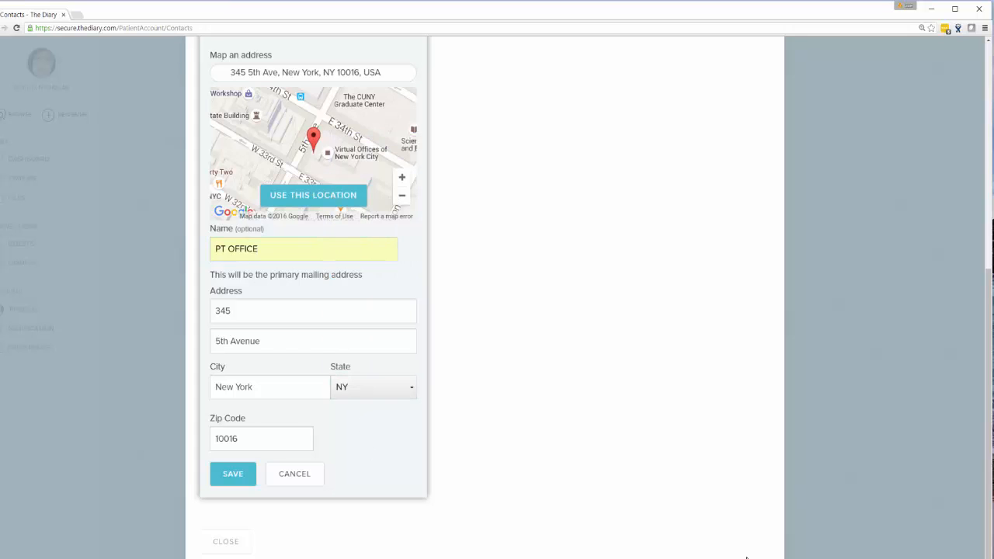
{"action": "left_click", "coordinate": [231, 476]}
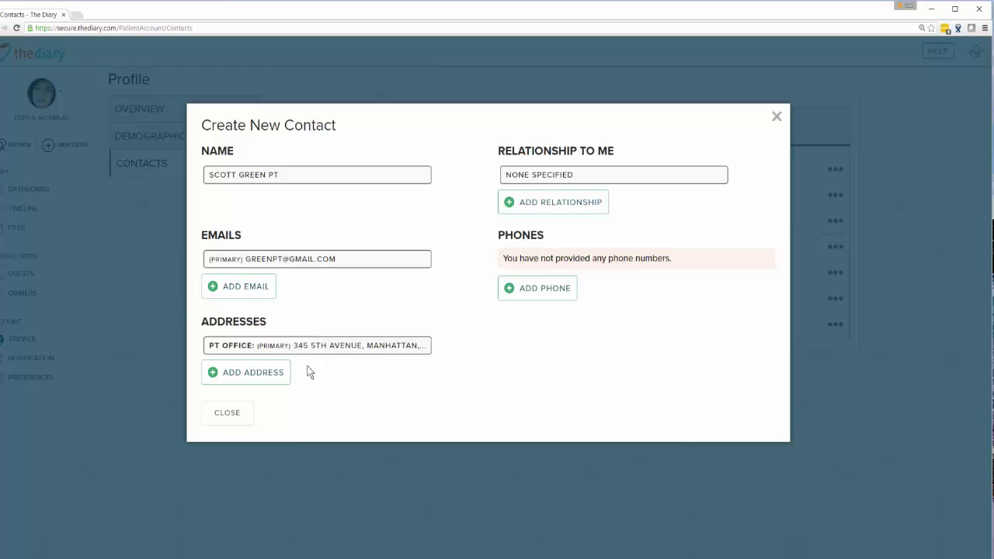
- Review the details of the saved PT OFFICE address and leave the address editor without saving
{"action": "left_click", "coordinate": [313, 347]}
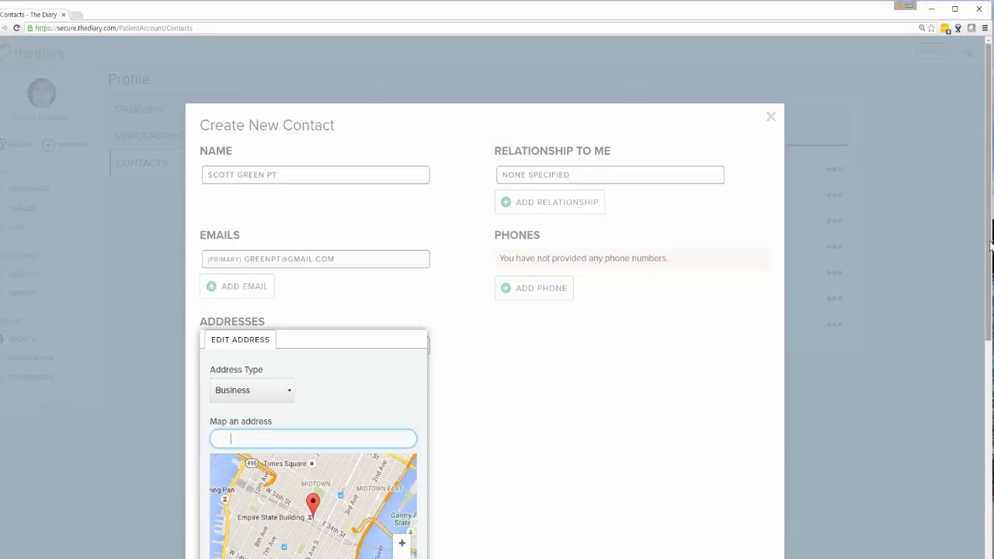
{"action": "scroll", "coordinate": [605, 400], "scroll_direction": "down", "scroll_amount": 3}
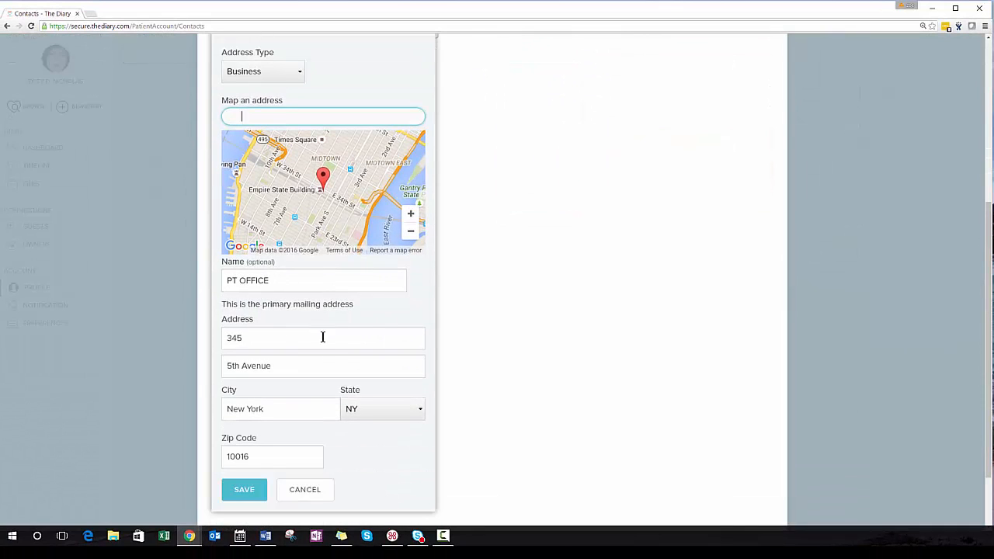
{"action": "left_click", "coordinate": [307, 494]}
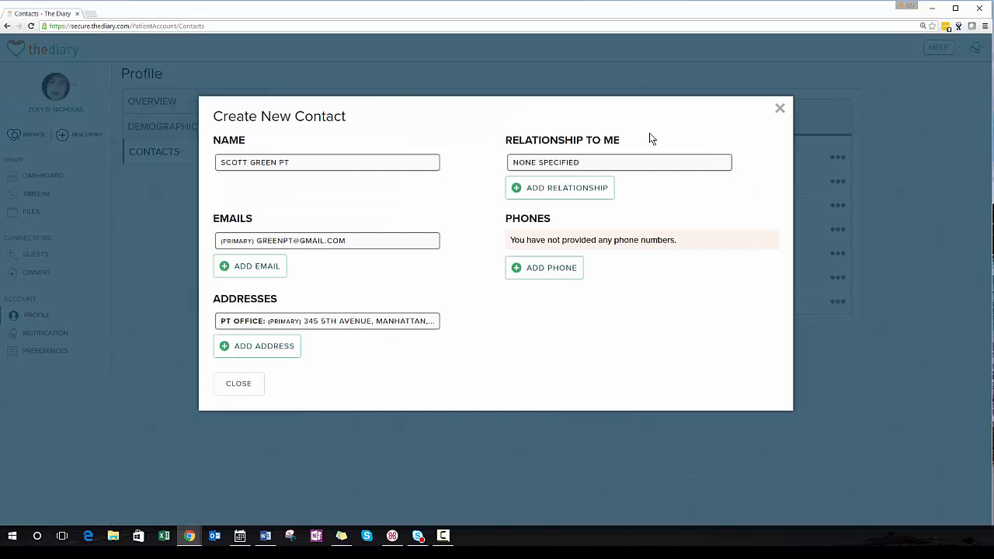
- Add a relationship for the new contact, look through the available relationship options and choose Care team member
{"action": "key", "text": "alt+Tab"}
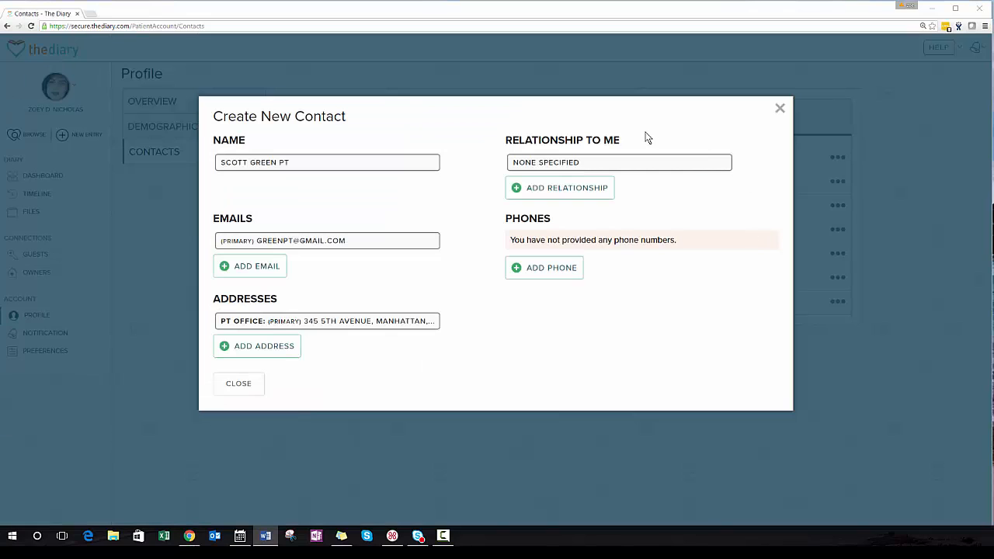
{"action": "left_click", "coordinate": [575, 188]}
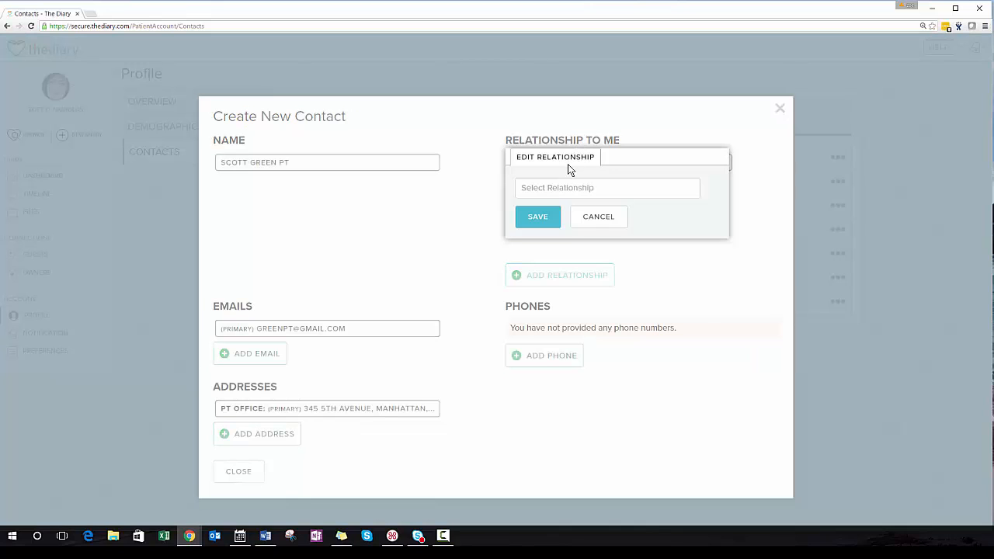
{"action": "left_click", "coordinate": [557, 188]}
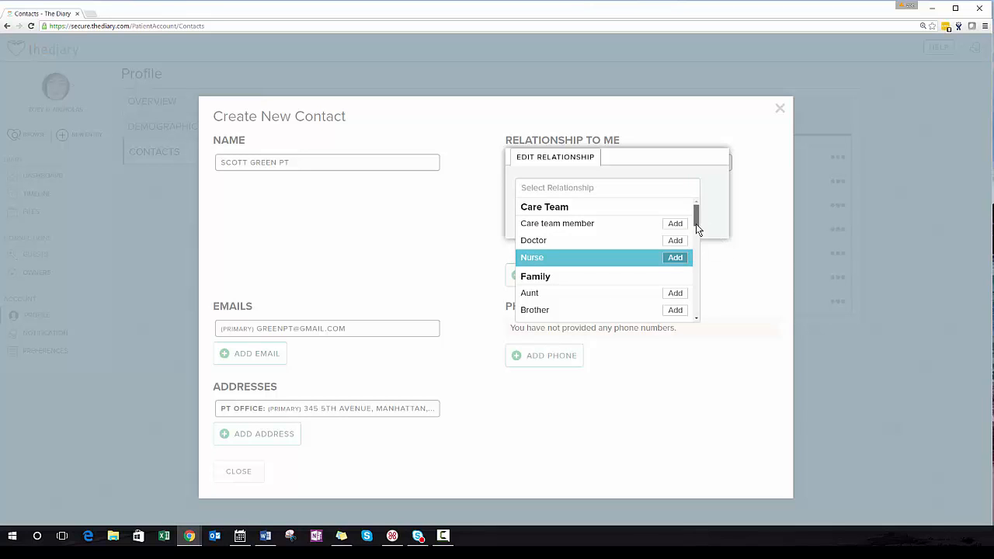
{"action": "left_click_drag", "start_coordinate": [696, 224], "coordinate": [691, 311]}
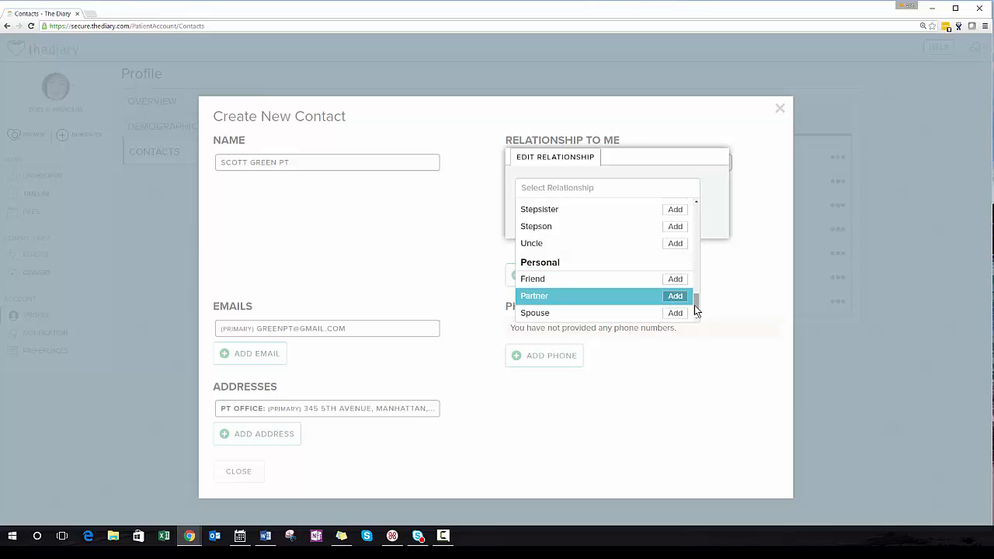
{"action": "left_click_drag", "start_coordinate": [695, 306], "coordinate": [726, 208]}
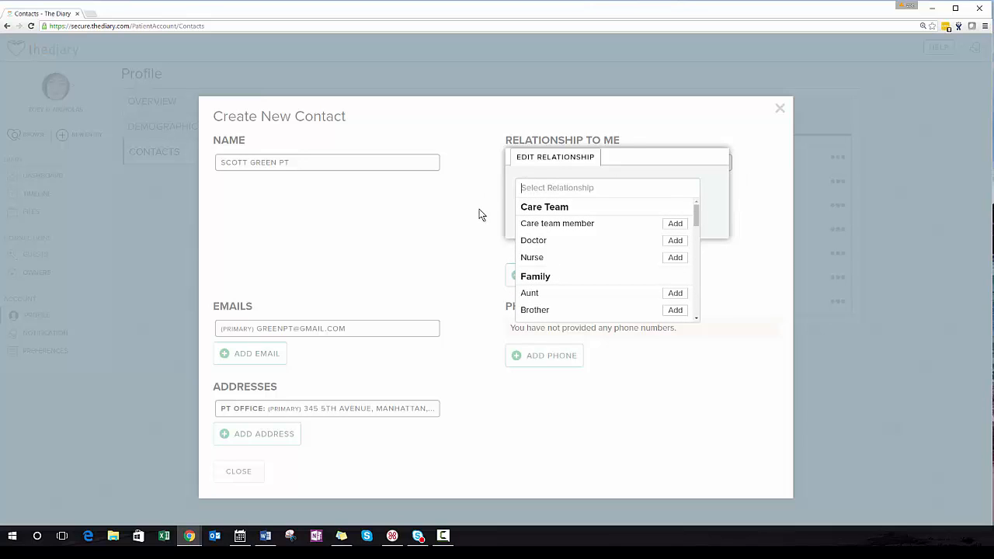
{"action": "left_click", "coordinate": [672, 224]}
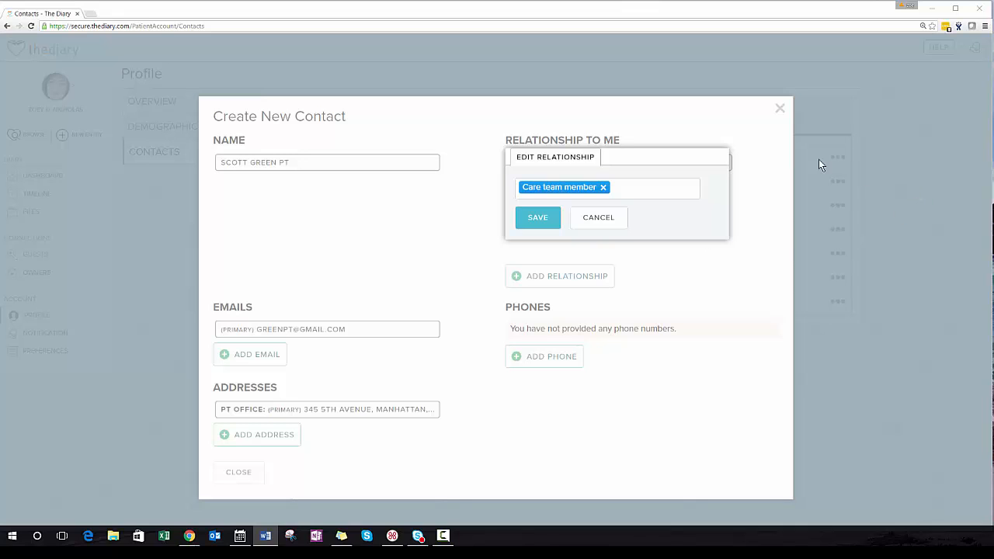
- Try adding Nephew as a second relationship for the contact and remove it again
{"action": "left_click", "coordinate": [614, 191]}
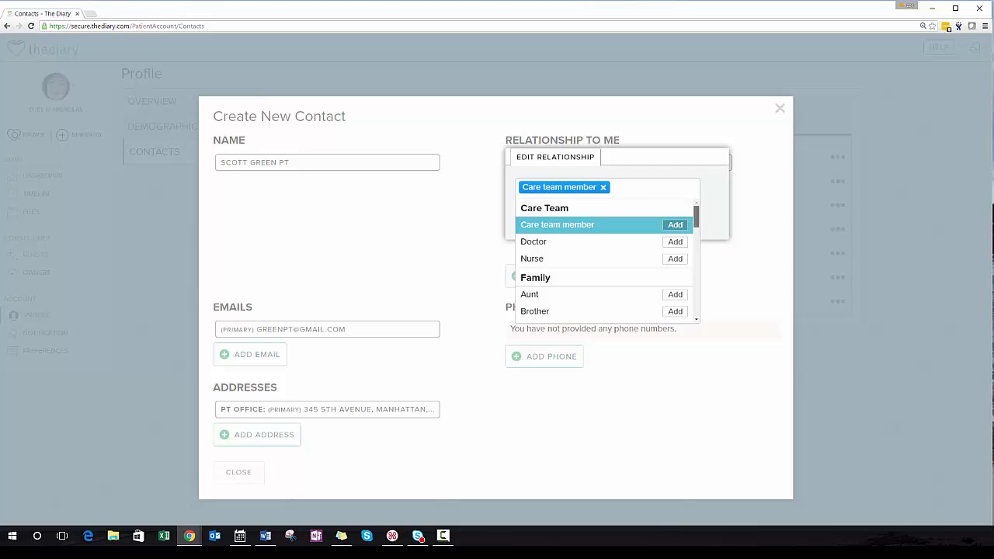
{"action": "scroll", "coordinate": [696, 225], "scroll_direction": "down", "scroll_amount": 5}
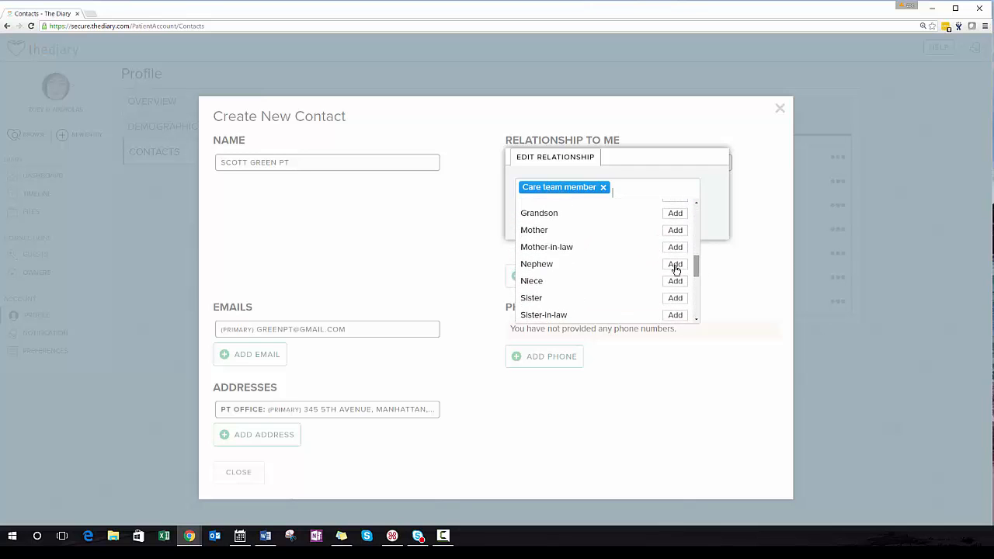
{"action": "left_click", "coordinate": [675, 265]}
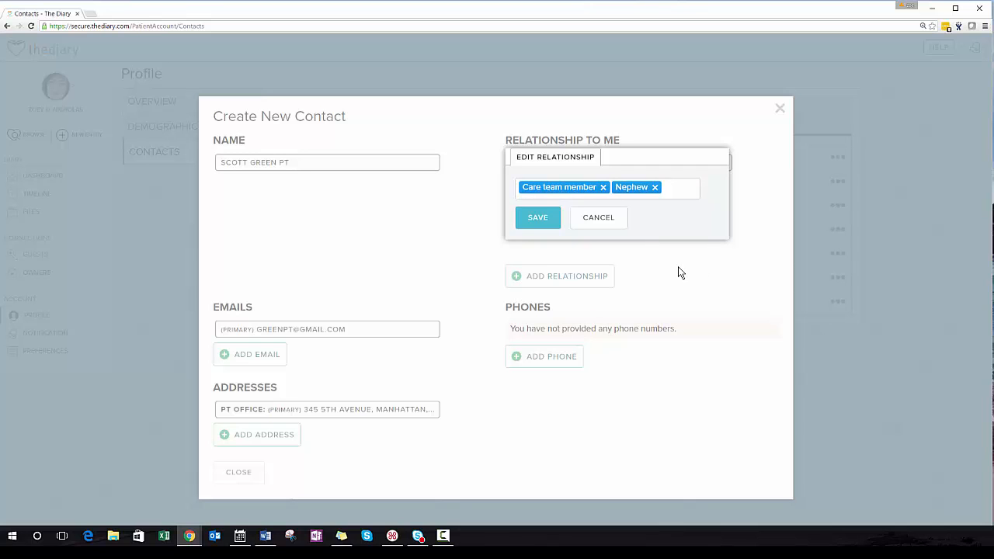
{"action": "left_click", "coordinate": [657, 189]}
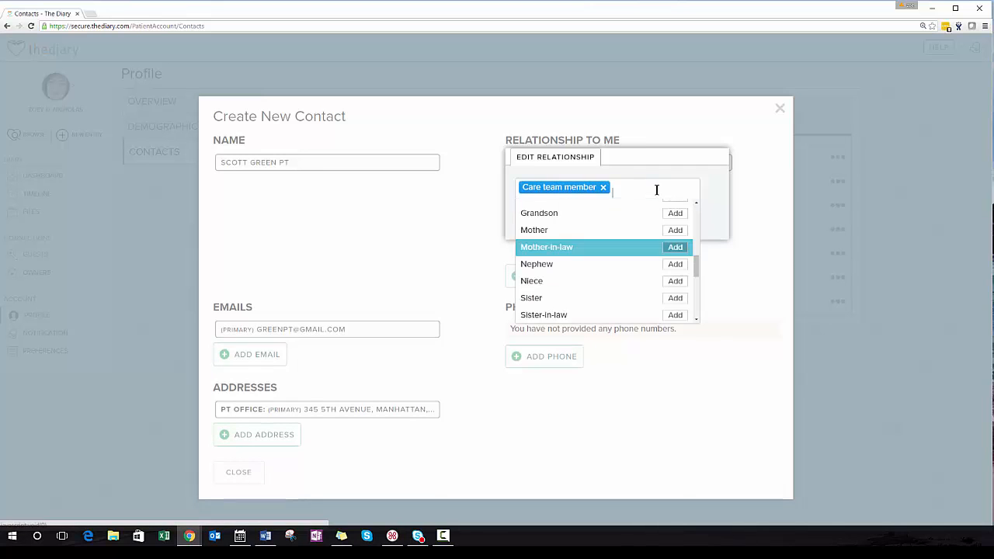
- Save the contact's relationship with Care team member as the only choice
{"action": "left_click", "coordinate": [725, 276]}
{"action": "left_click", "coordinate": [538, 218]}
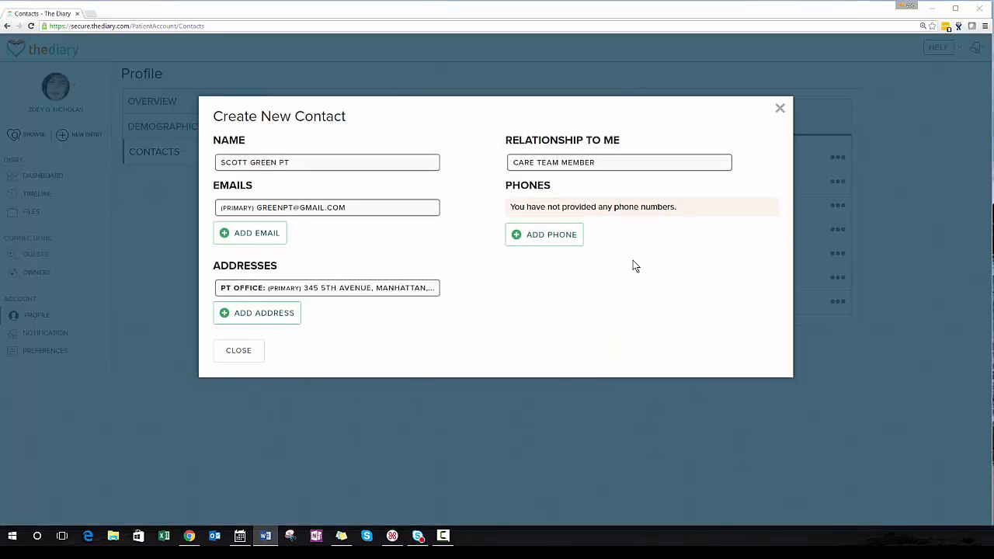
- Start a new phone entry for the contact with contact type Work and country code United States [+1]
{"action": "left_click", "coordinate": [546, 234]}
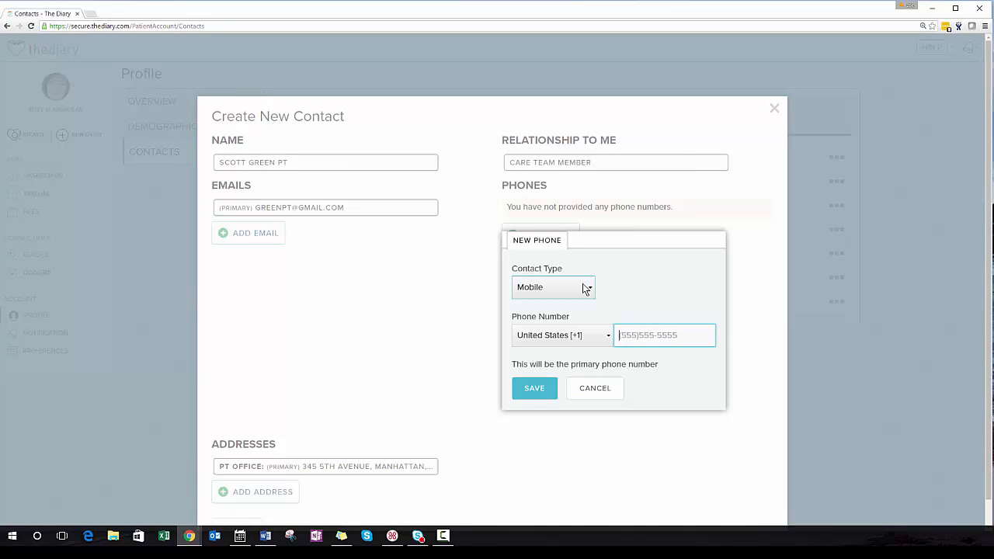
{"action": "left_click", "coordinate": [579, 286]}
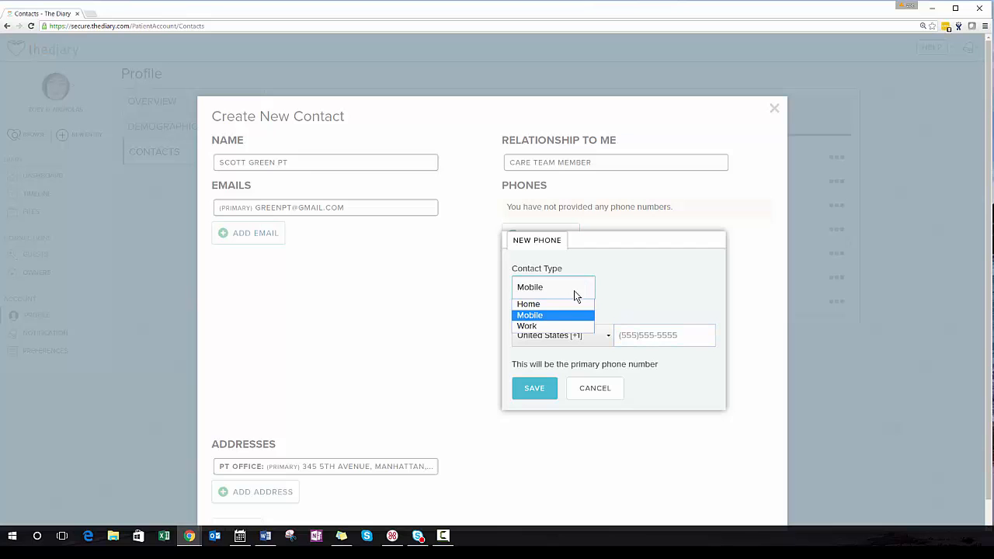
{"action": "left_click", "coordinate": [553, 326]}
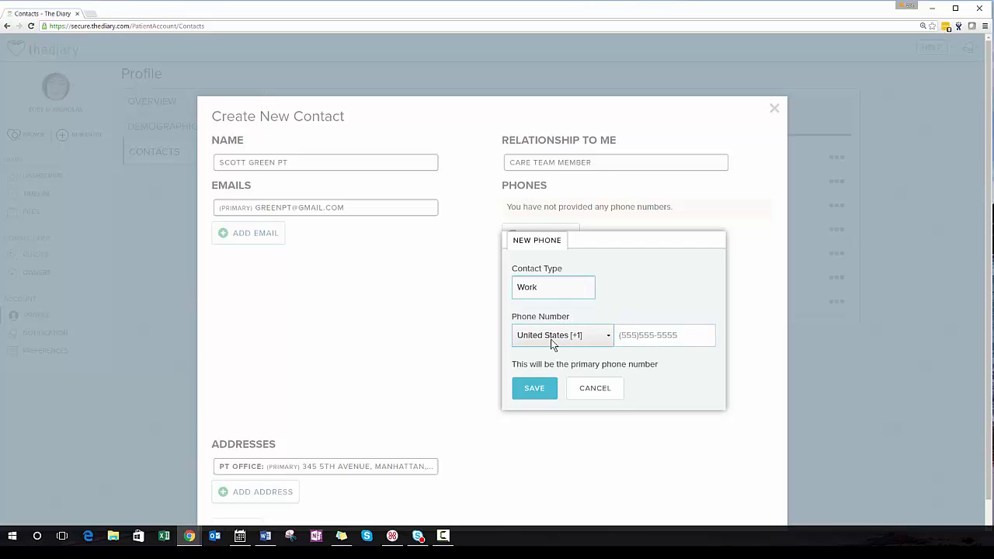
{"action": "left_click", "coordinate": [552, 339]}
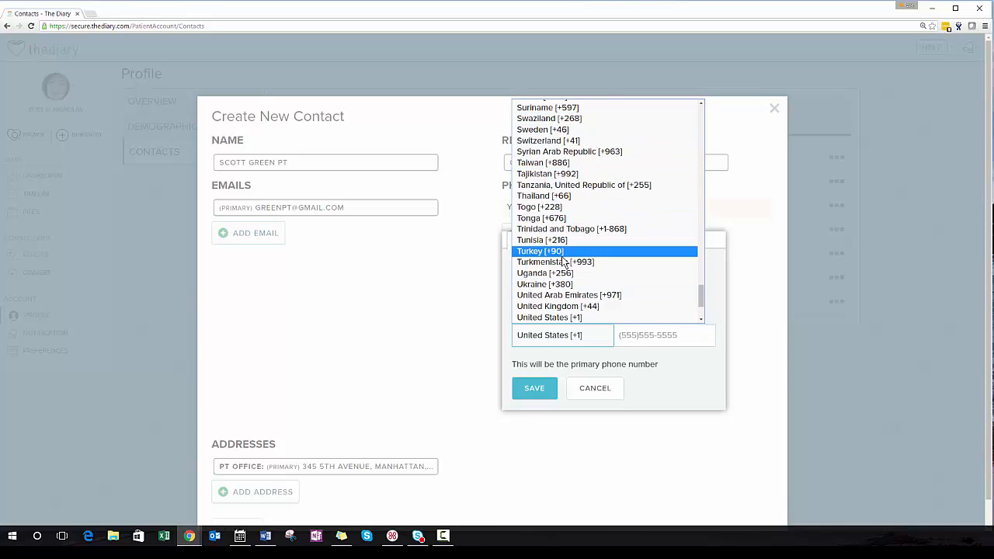
{"action": "left_click", "coordinate": [548, 343]}
{"action": "key", "text": "Tab"}
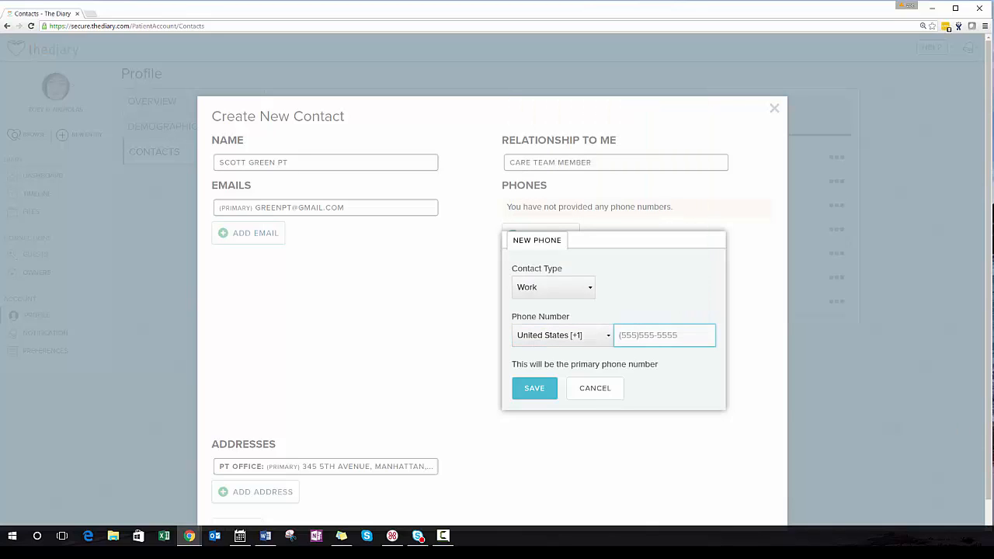
- Enter the contact's work phone number, save it and close the new contact form
{"action": "left_click", "coordinate": [528, 395]}
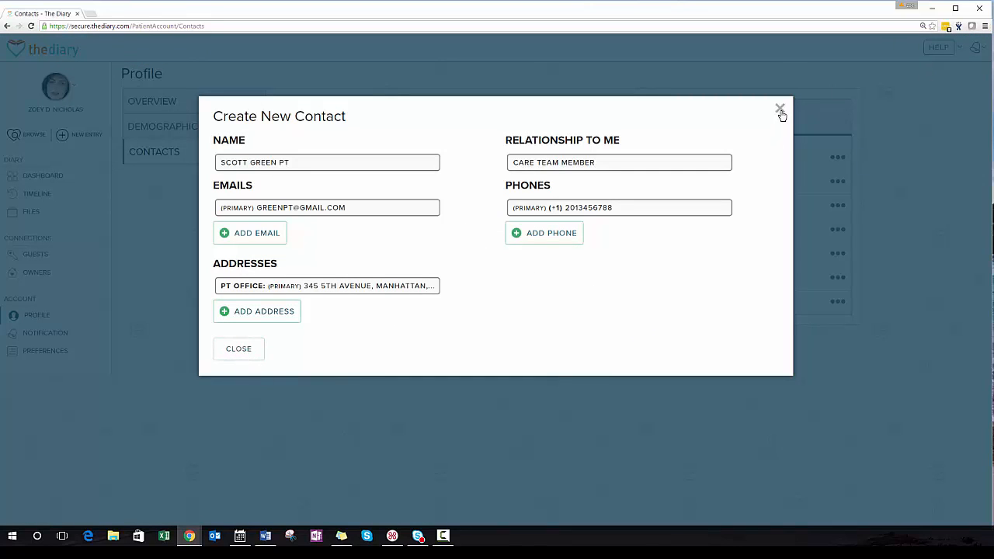
{"action": "left_click", "coordinate": [932, 325]}
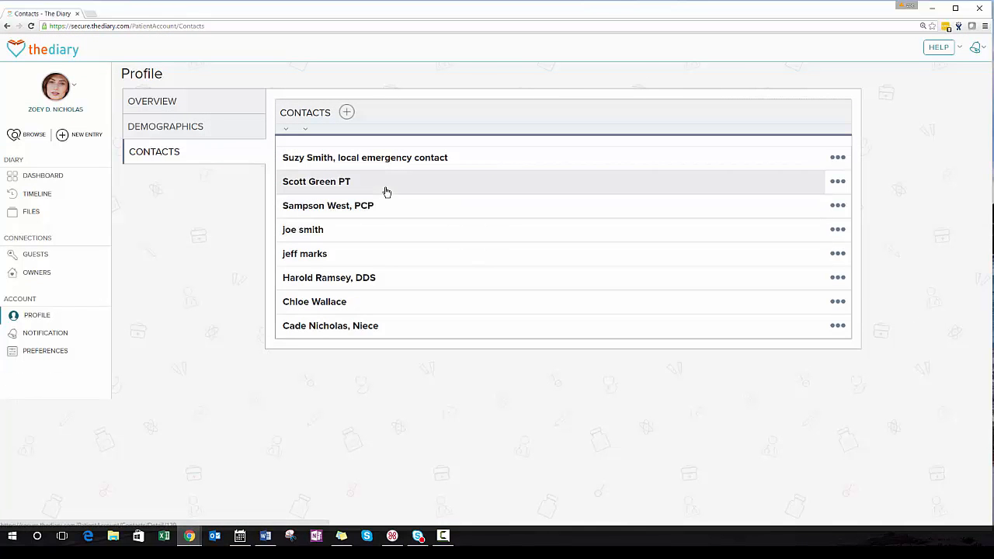
- View the details of the local emergency contact and check which actions are available for that contact
{"action": "key", "text": "alt+Tab"}
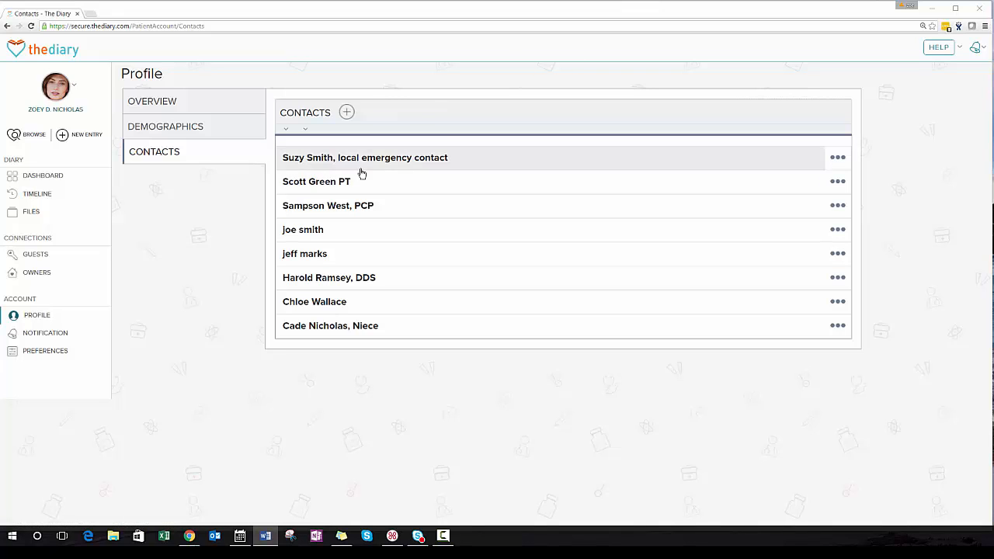
{"action": "left_click", "coordinate": [362, 161]}
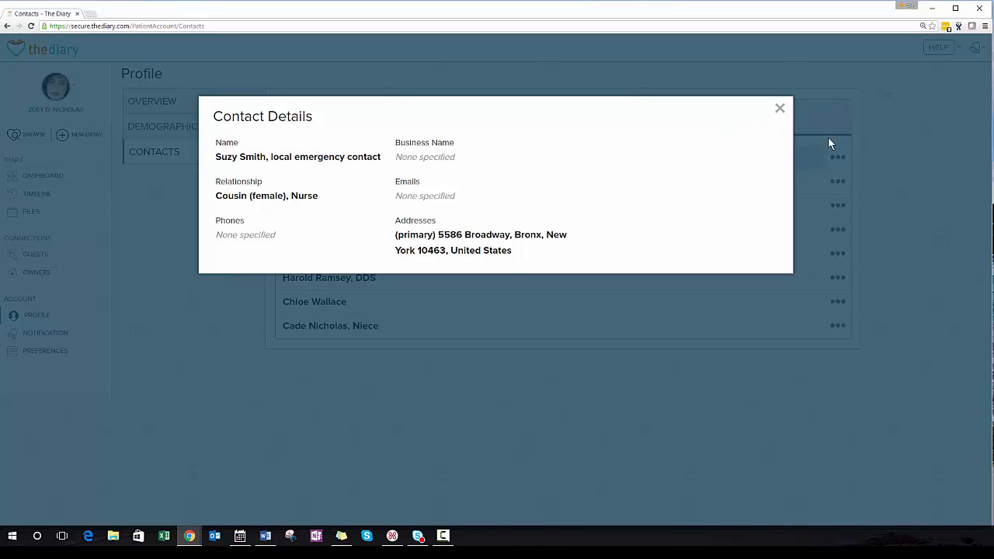
{"action": "left_click", "coordinate": [780, 108]}
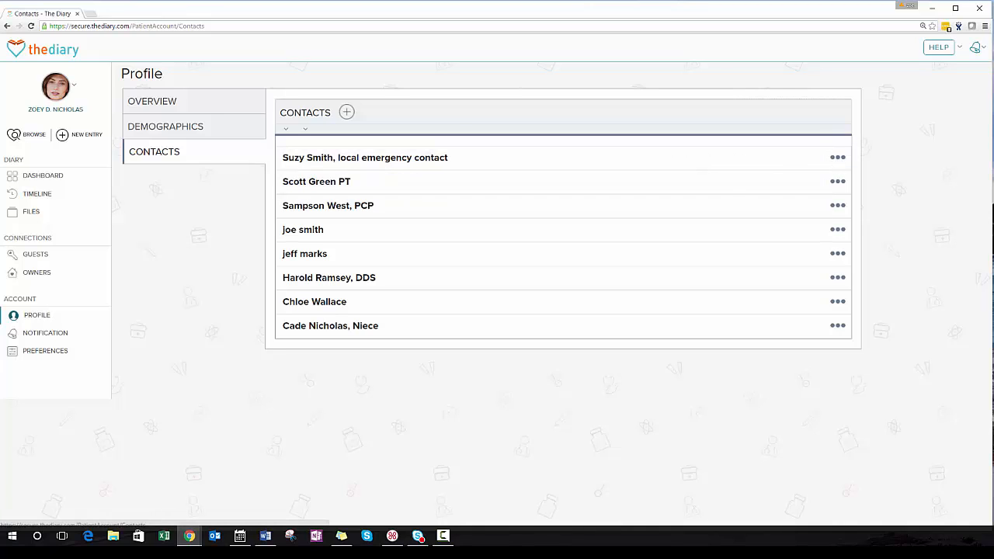
{"action": "left_click", "coordinate": [838, 159]}
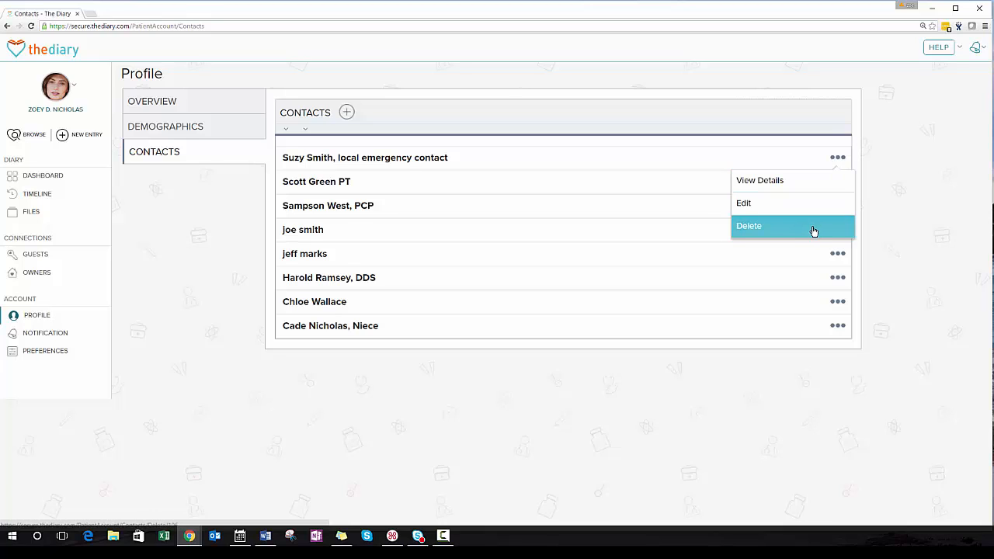
{"action": "left_click", "coordinate": [885, 211]}
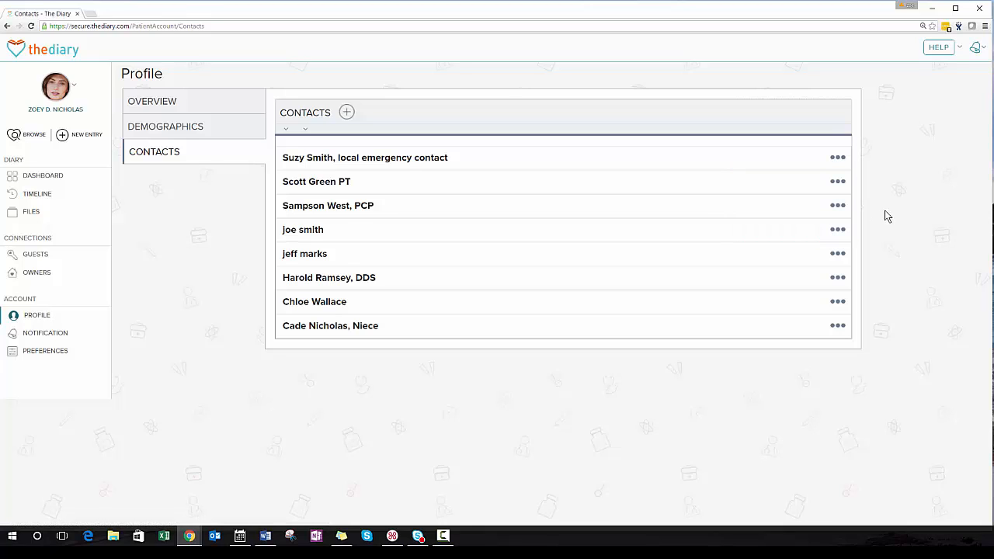
- Open the delete confirmation for the PCP contact, review it and leave without deleting the contact
{"action": "left_click", "coordinate": [838, 206]}
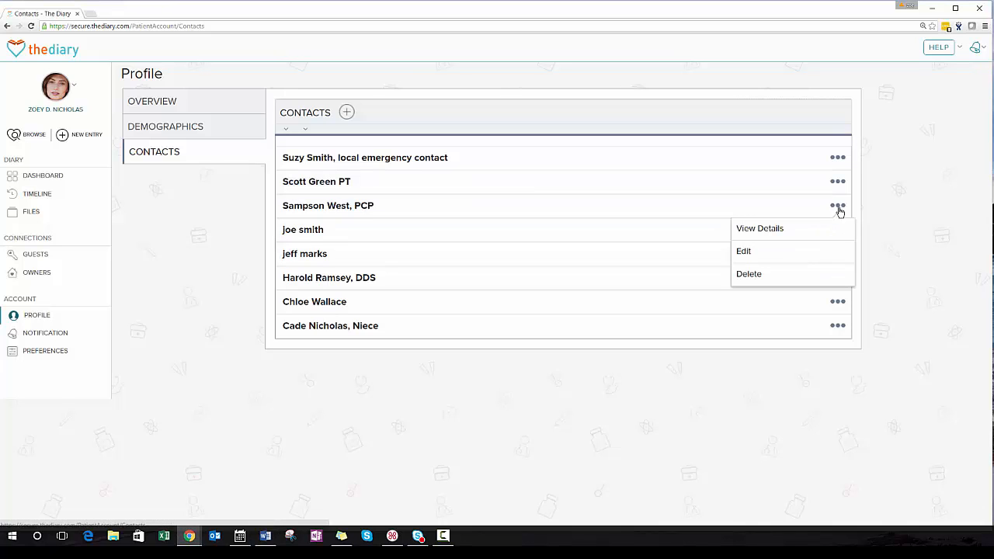
{"action": "left_click", "coordinate": [749, 276]}
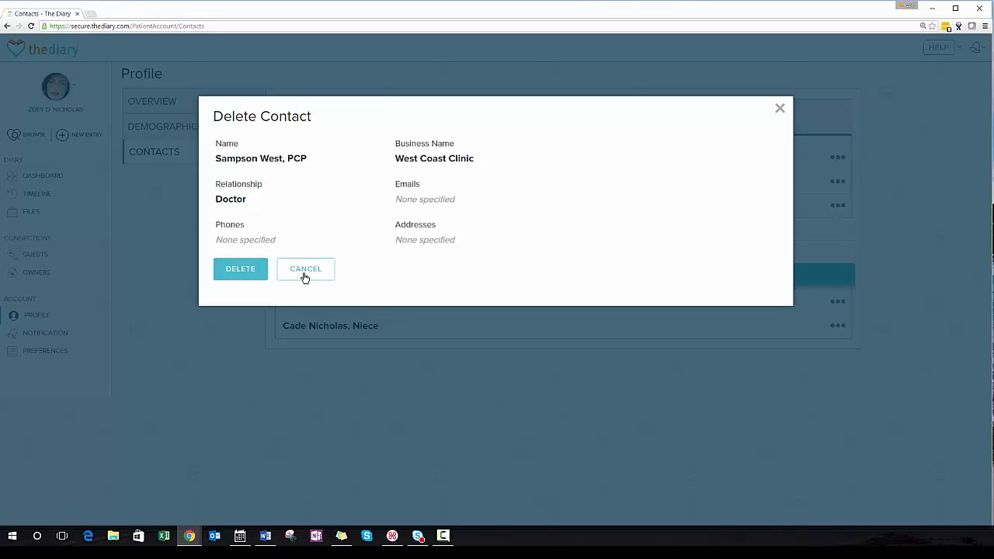
{"action": "left_click", "coordinate": [781, 109]}
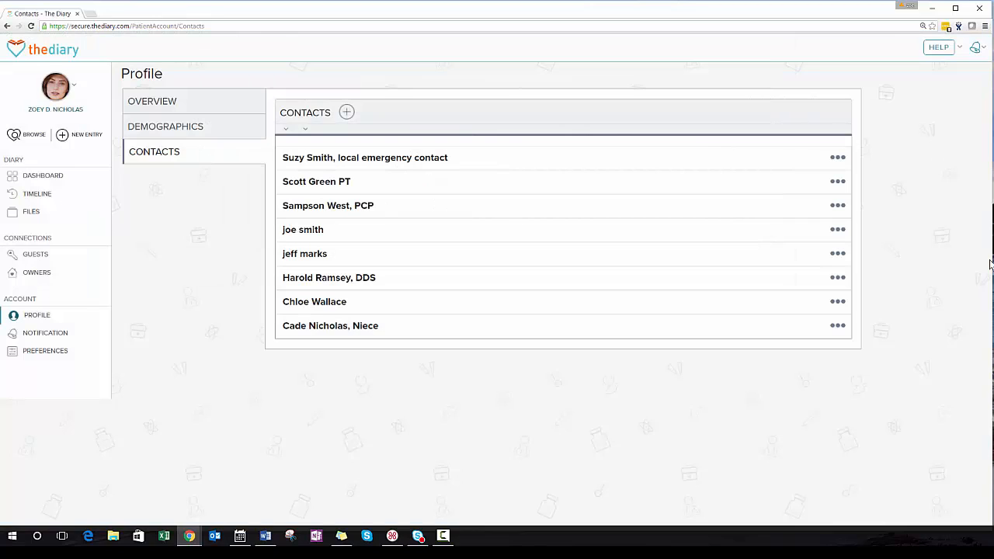